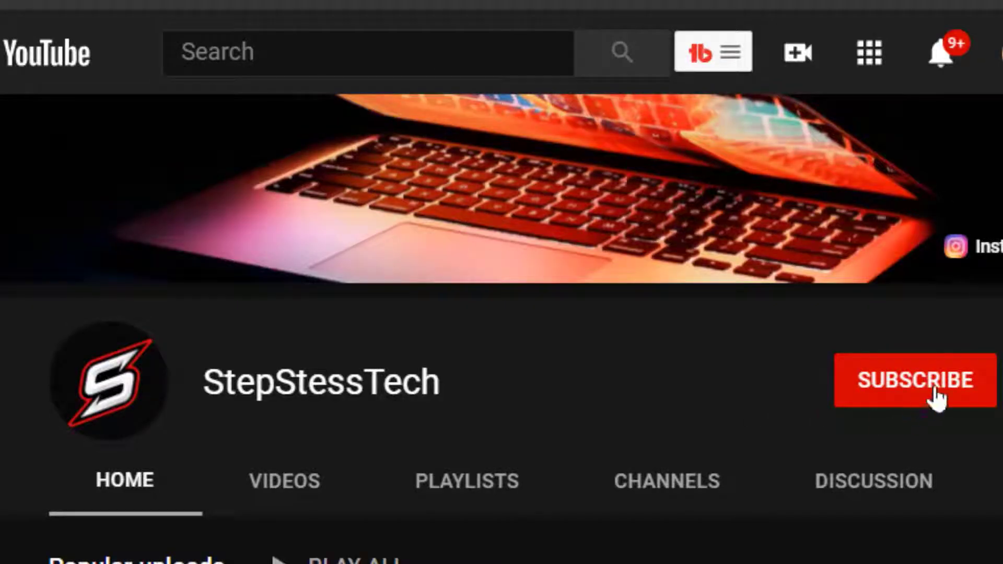
- Subscribe to the StepStessTech channel with notifications set to All
click(938, 397)
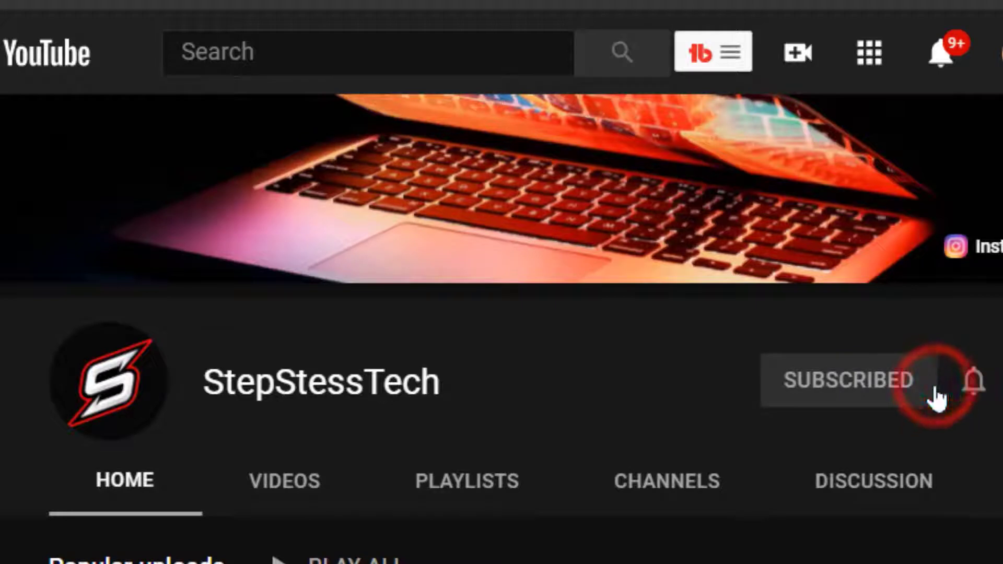
click(978, 387)
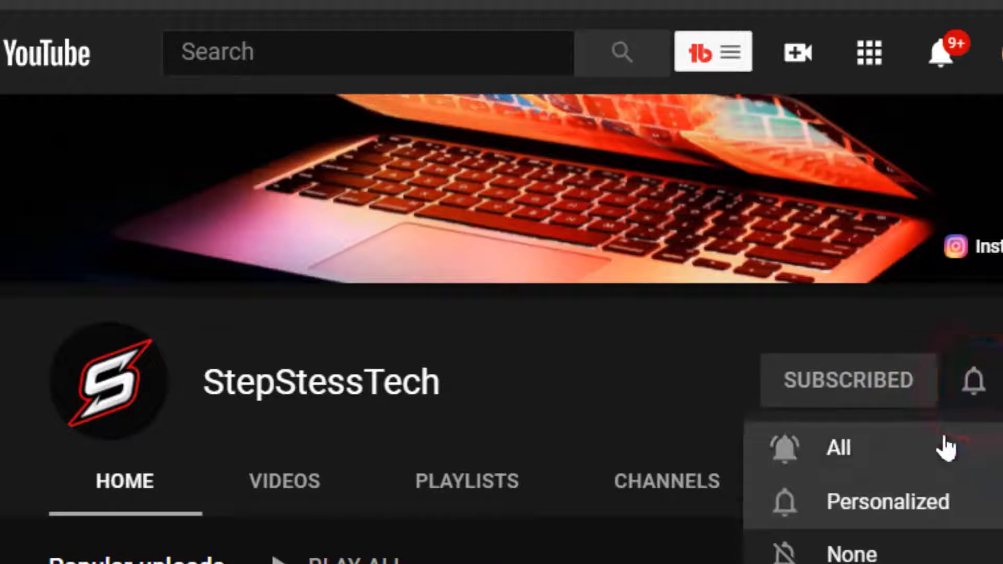
click(946, 450)
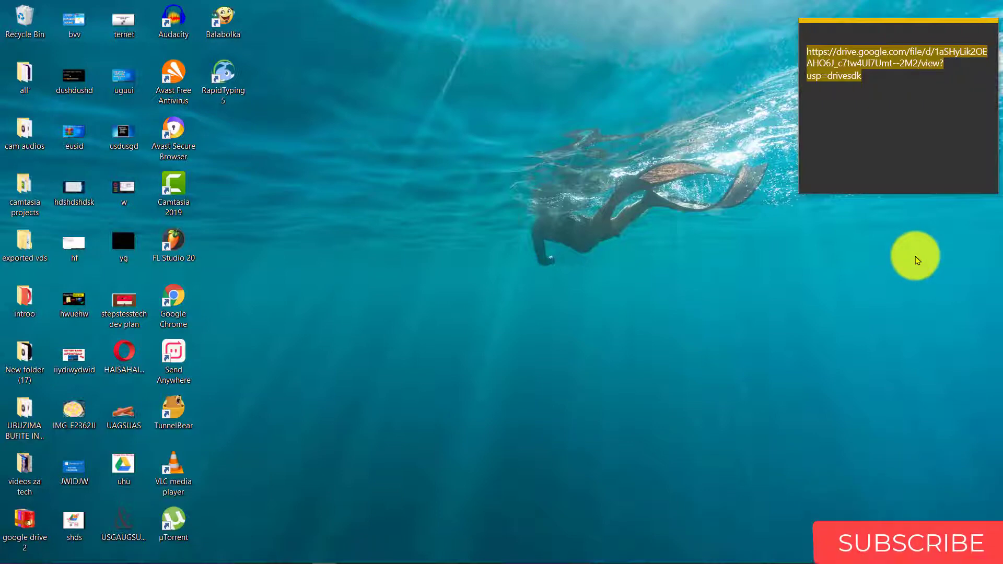
- Select the Drive link in the sticky note, then launch Google Chrome from the desktop
click(879, 97)
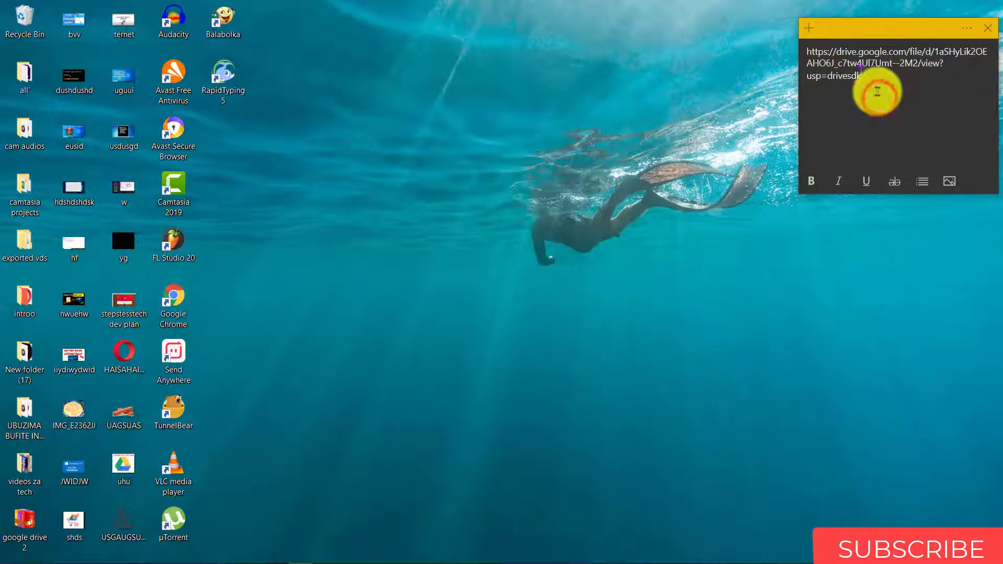
drag(869, 82, 819, 52)
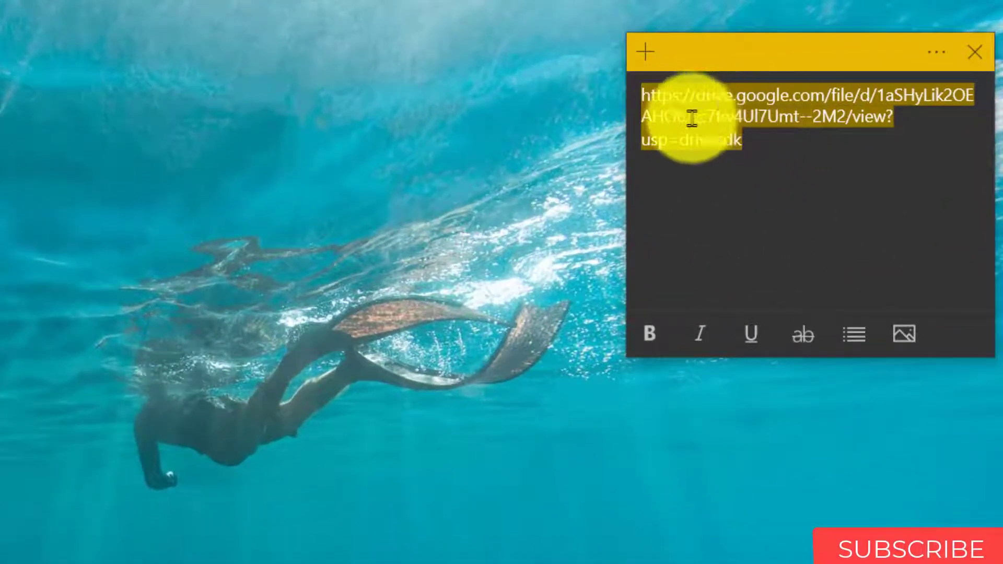
click(760, 143)
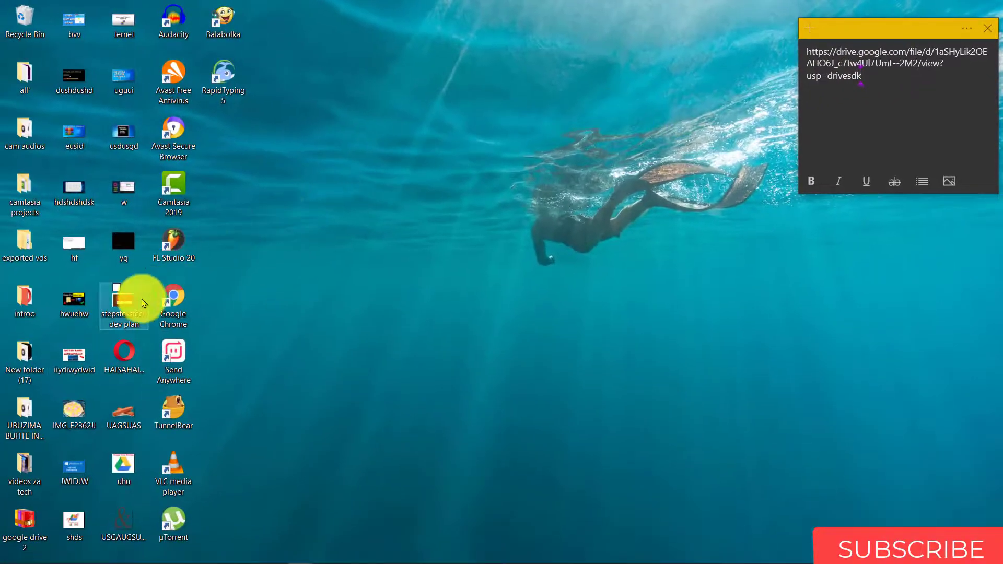
click(182, 312)
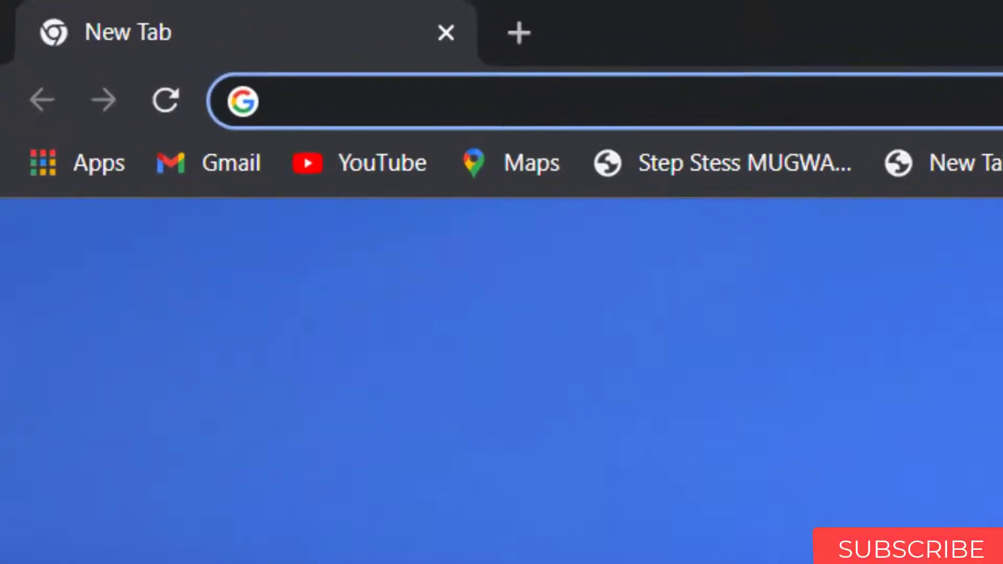
- Navigate Chrome to tinyurl.com to reach its link-shortening form
click(571, 103)
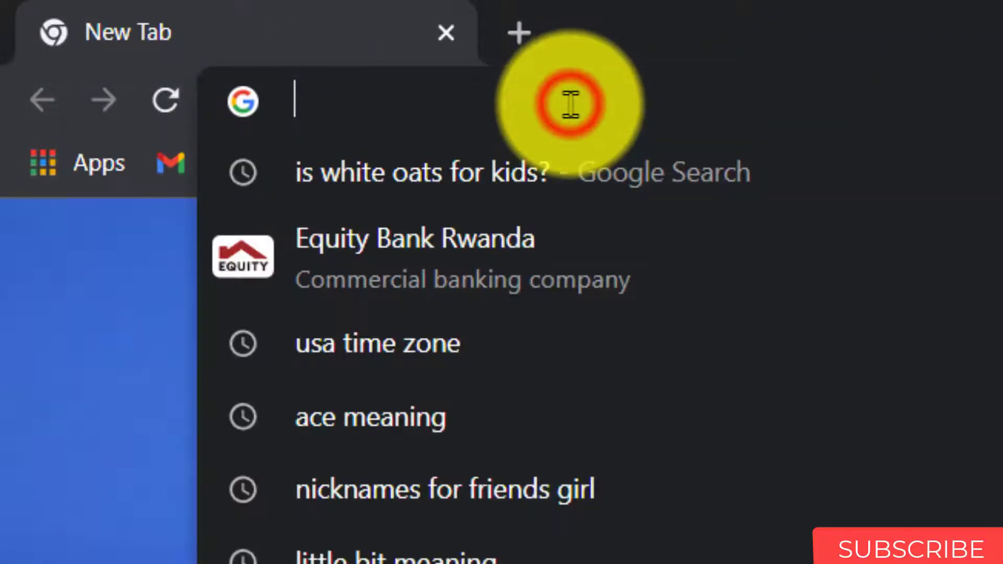
text(tin)
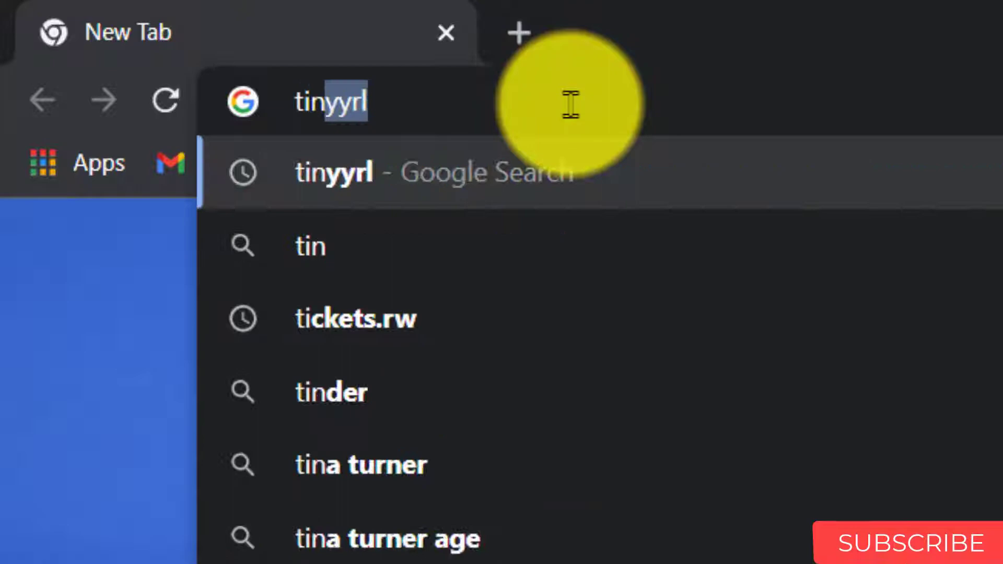
text(y)
key(BackSpace)
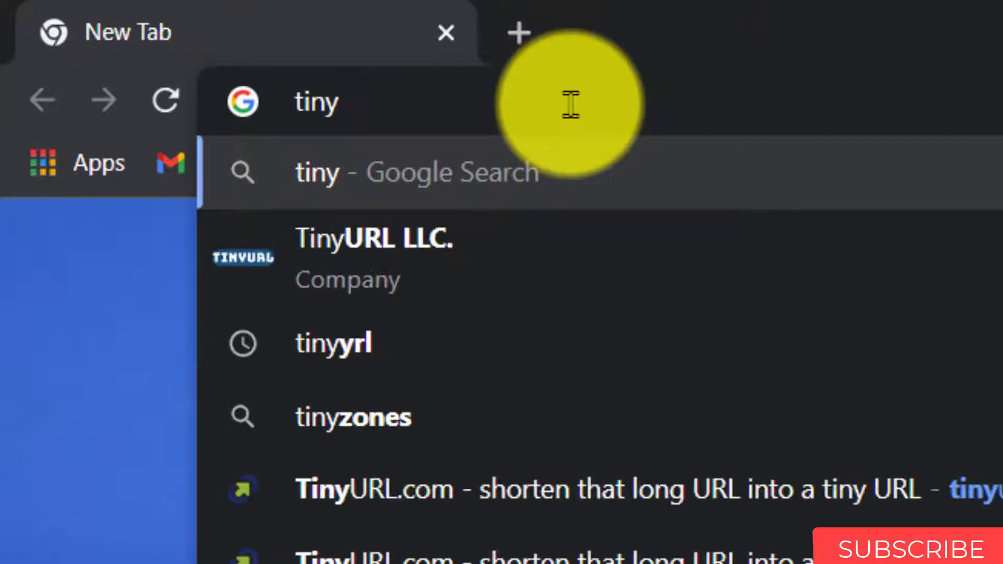
text(urll)
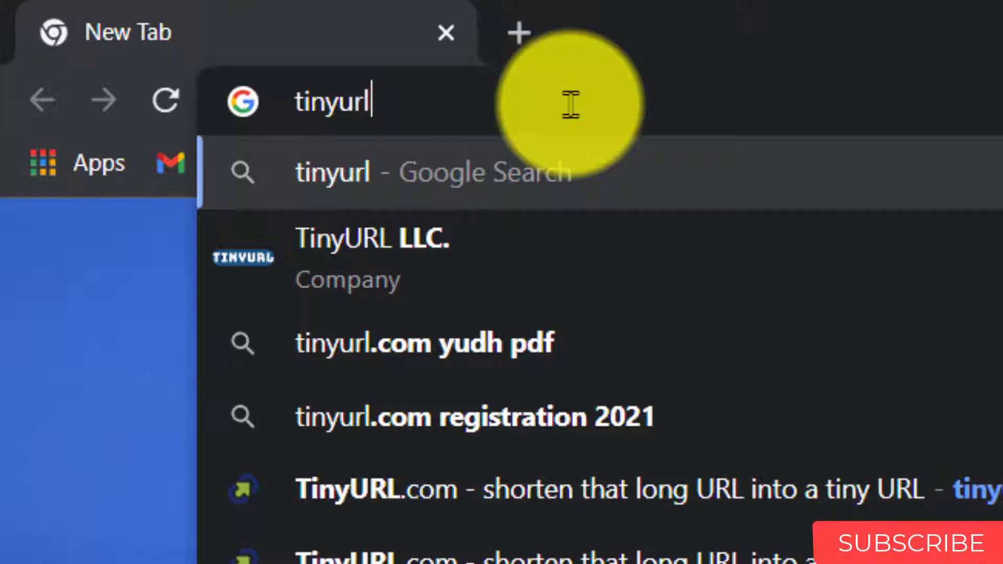
text(.com)
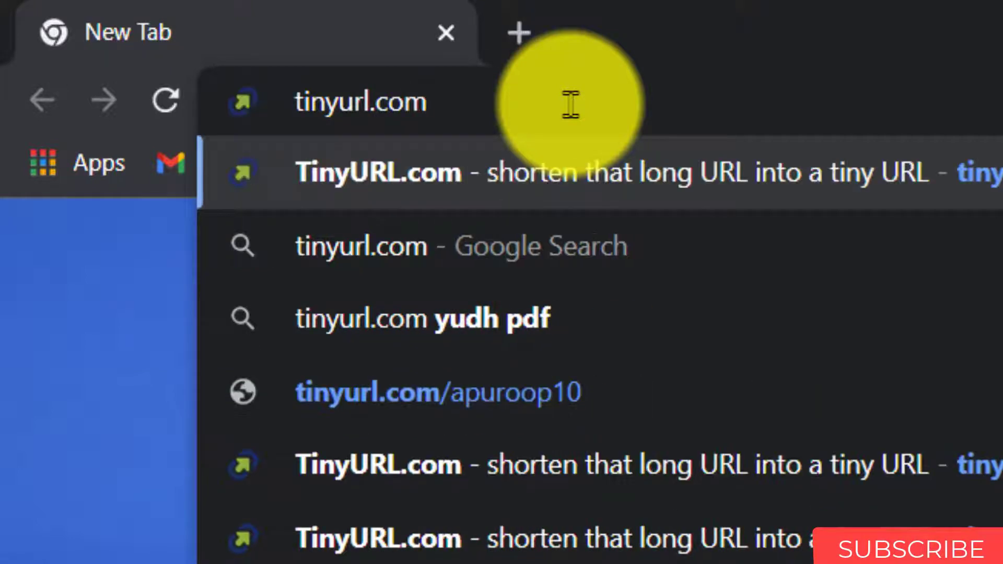
key(Return)
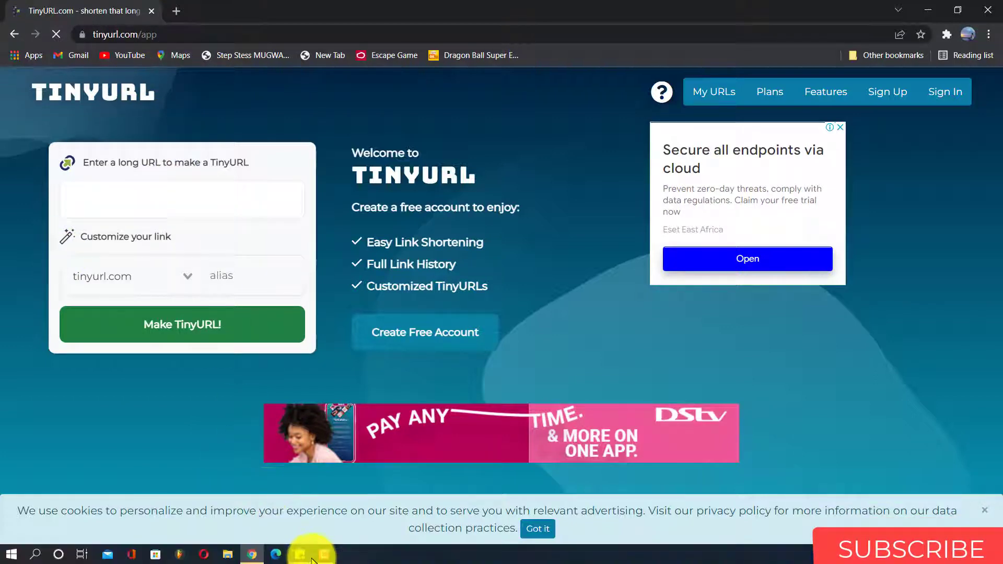
- Copy the full long Google Drive link from the sticky note
click(296, 552)
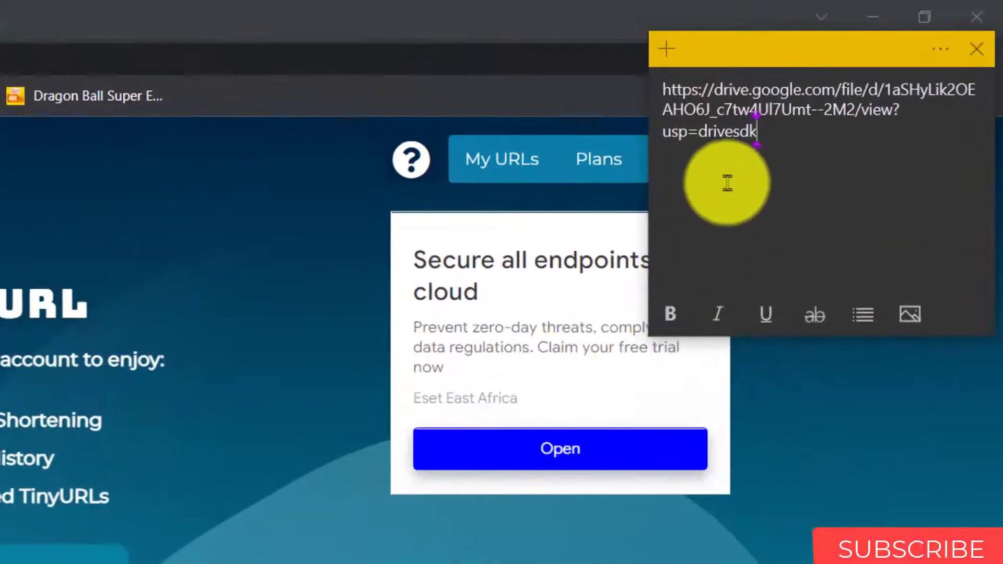
click(778, 147)
drag(778, 147, 662, 89)
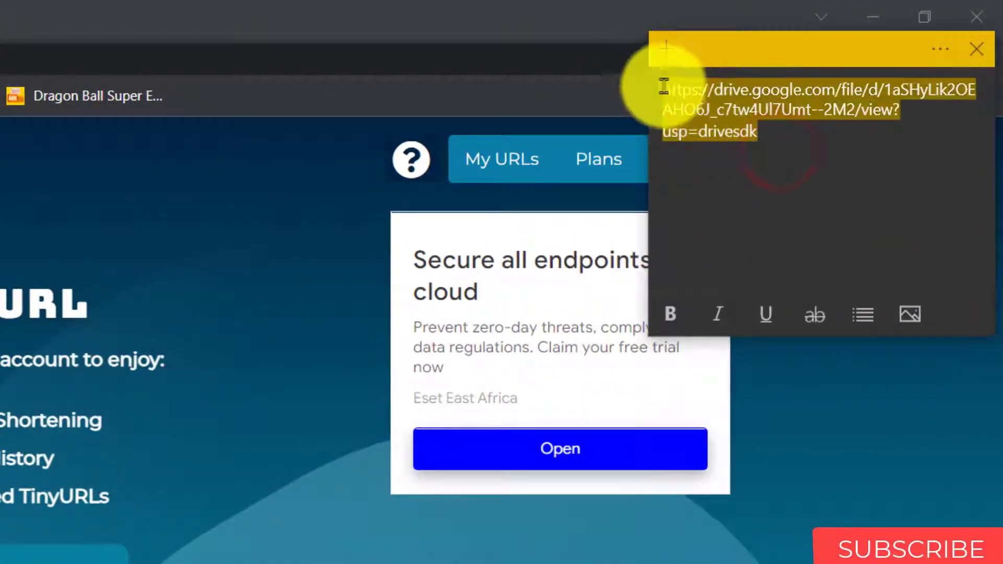
right_click(716, 112)
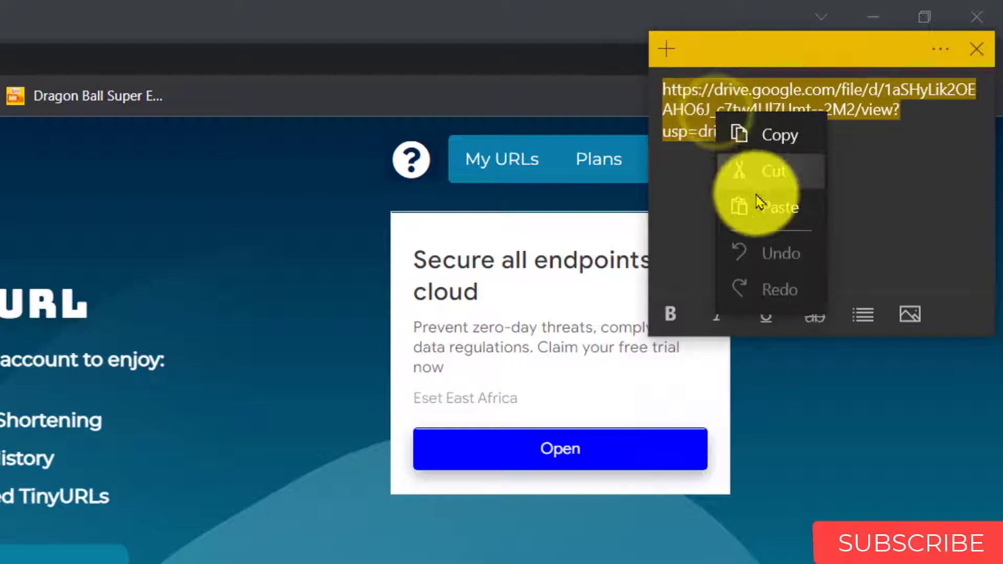
click(784, 134)
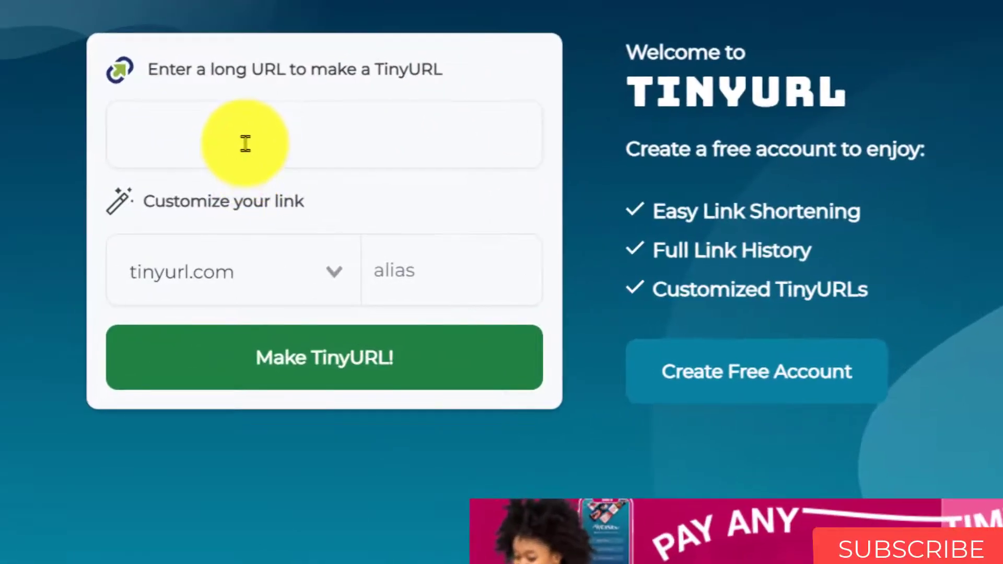
- Paste the Drive link into the long-URL field and create the short link tinyurl.com/2p8t62d4
click(244, 142)
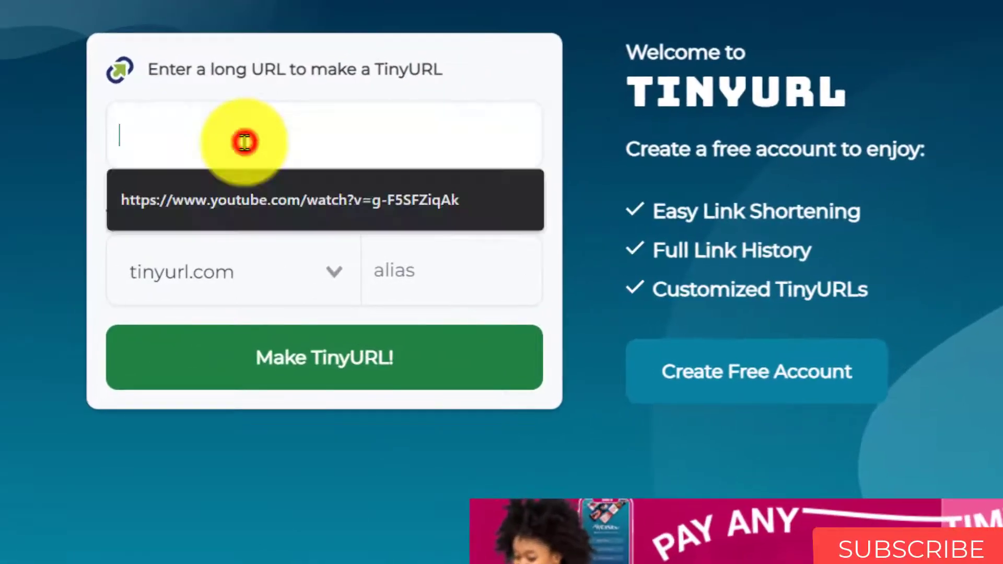
right_click(245, 142)
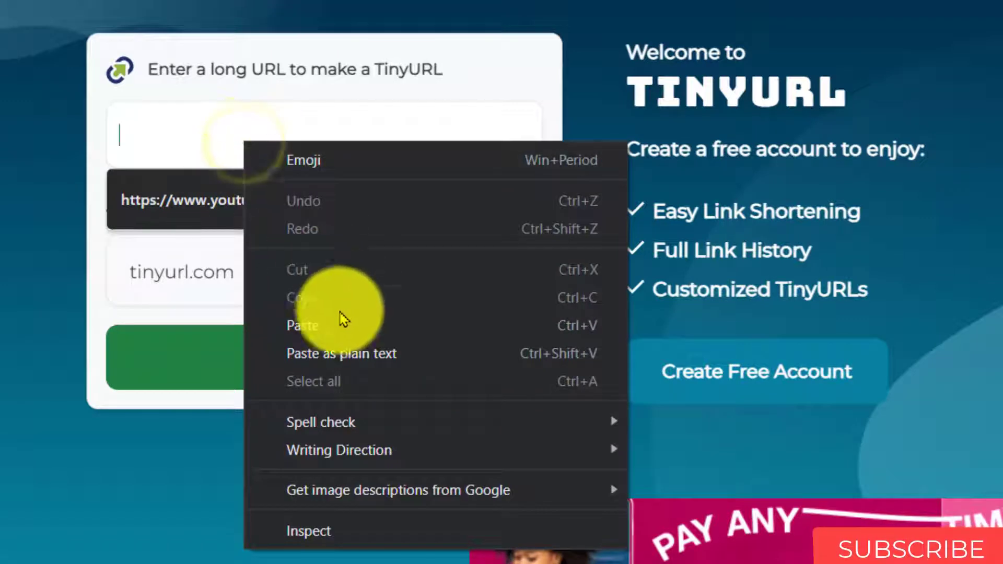
click(342, 327)
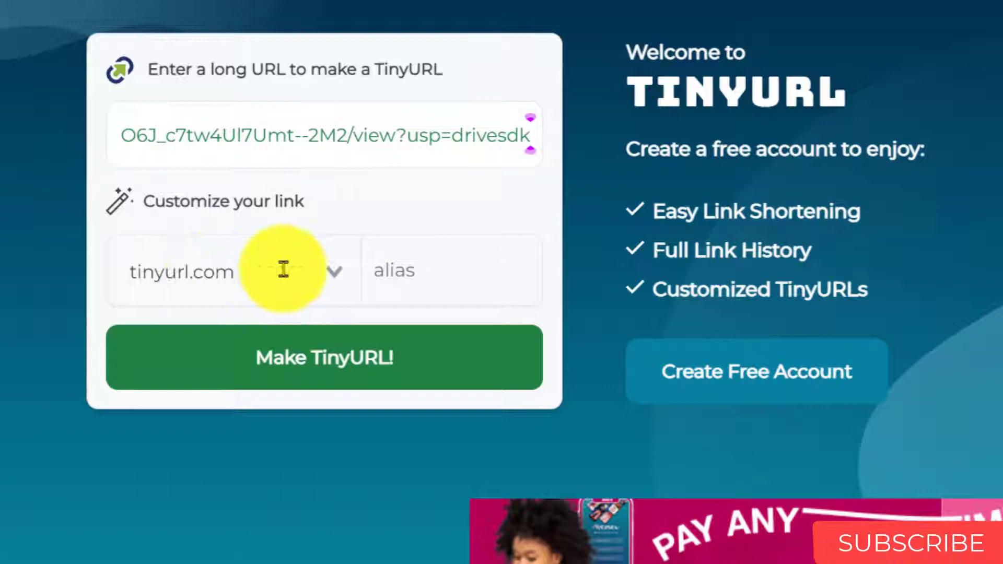
click(240, 203)
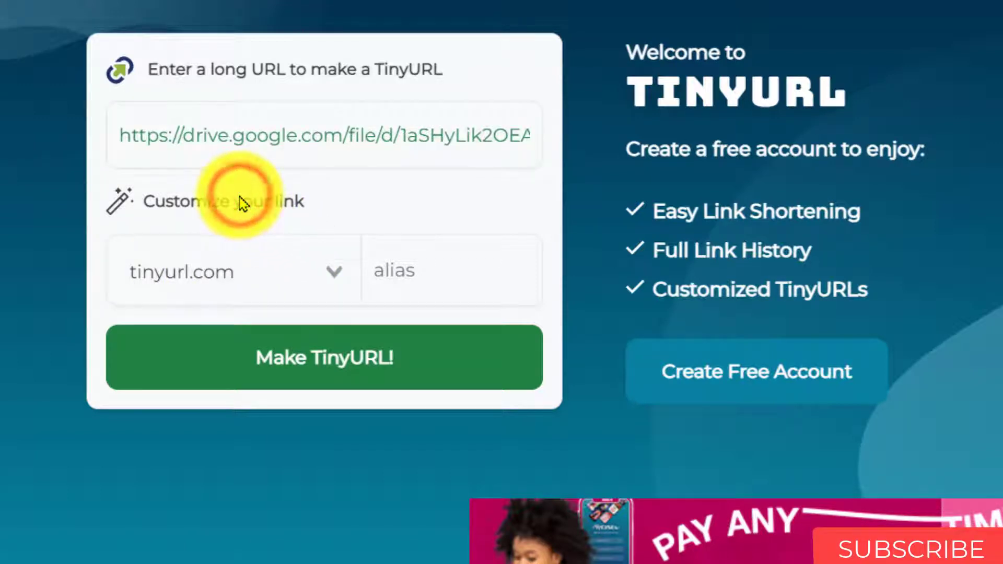
click(446, 277)
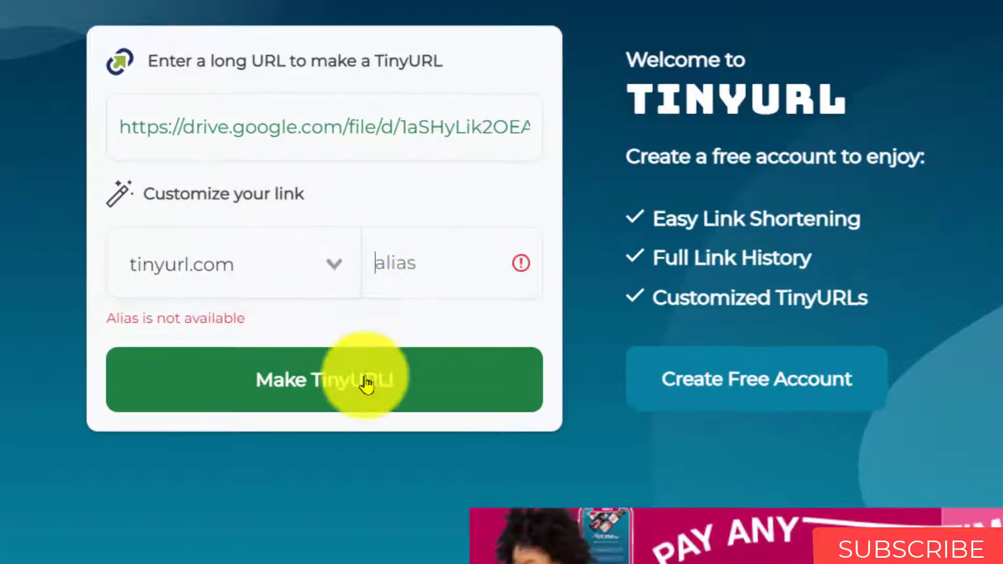
click(301, 384)
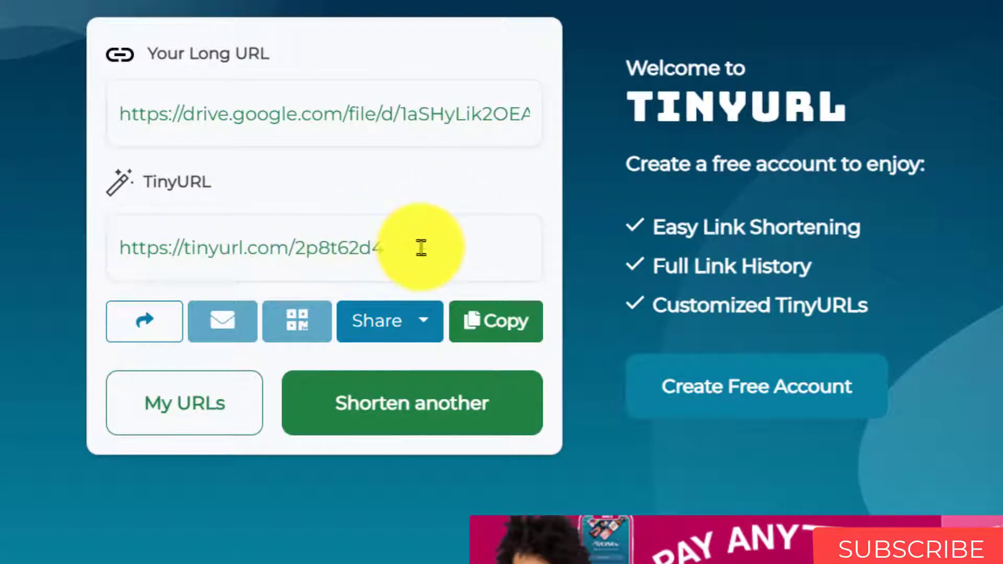
drag(421, 247, 114, 242)
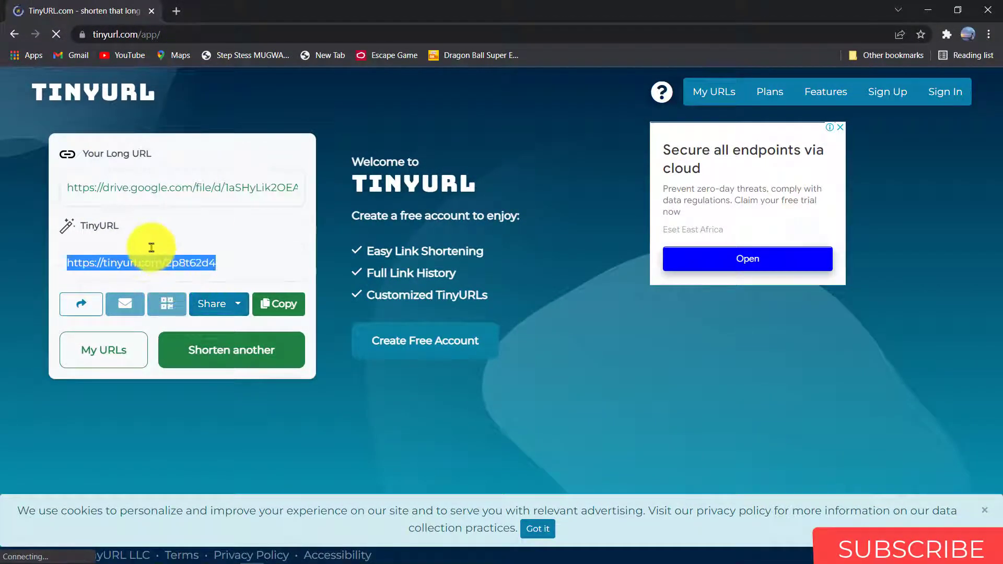
- Load the pasted short link in a new tab, reaching the SYMBOLAB apk Drive file page
click(179, 9)
key(ctrl+v)
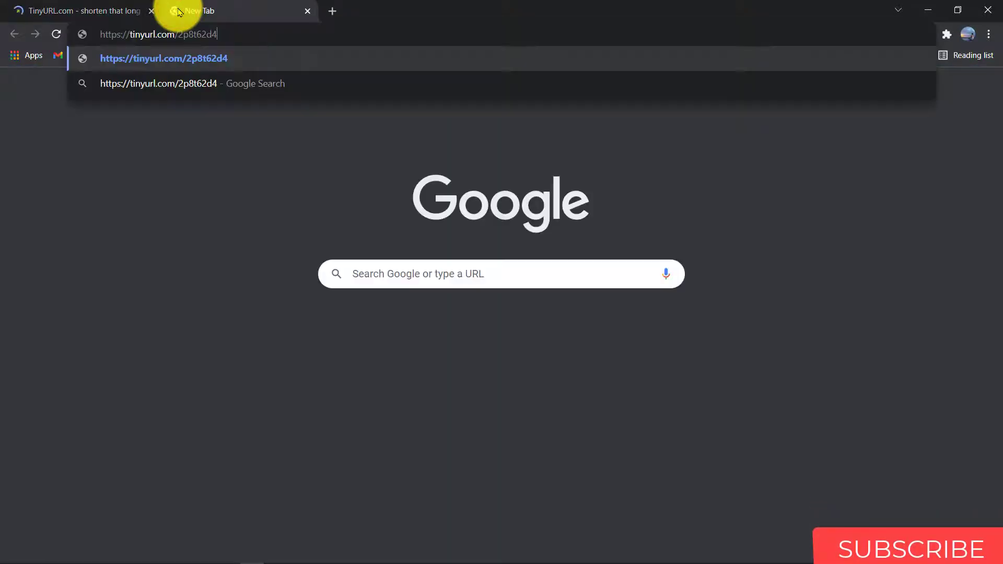
key(Return)
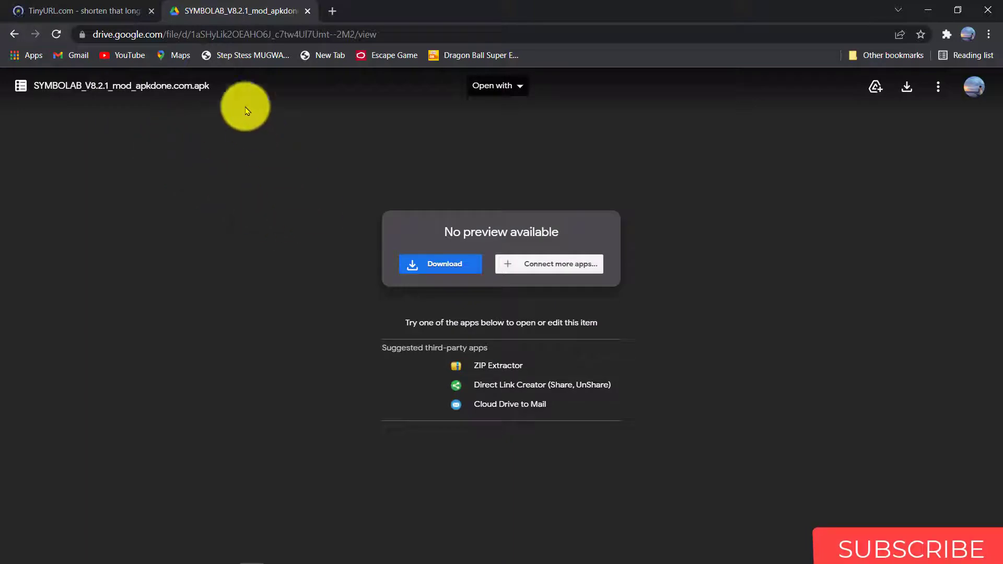
- Copy the original long Drive link from TinyURL and open it in a new tab to compare
click(118, 7)
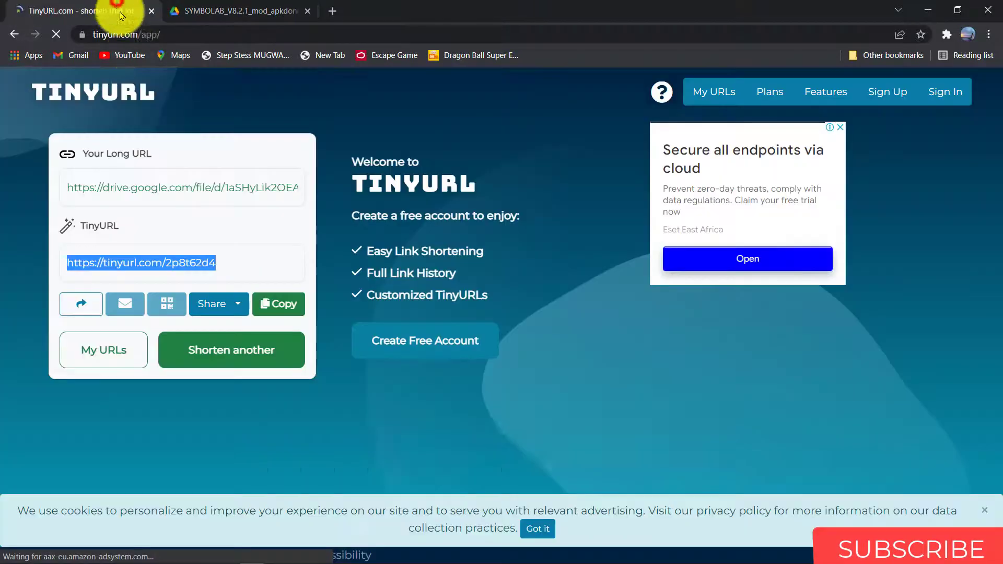
click(151, 186)
right_click(150, 186)
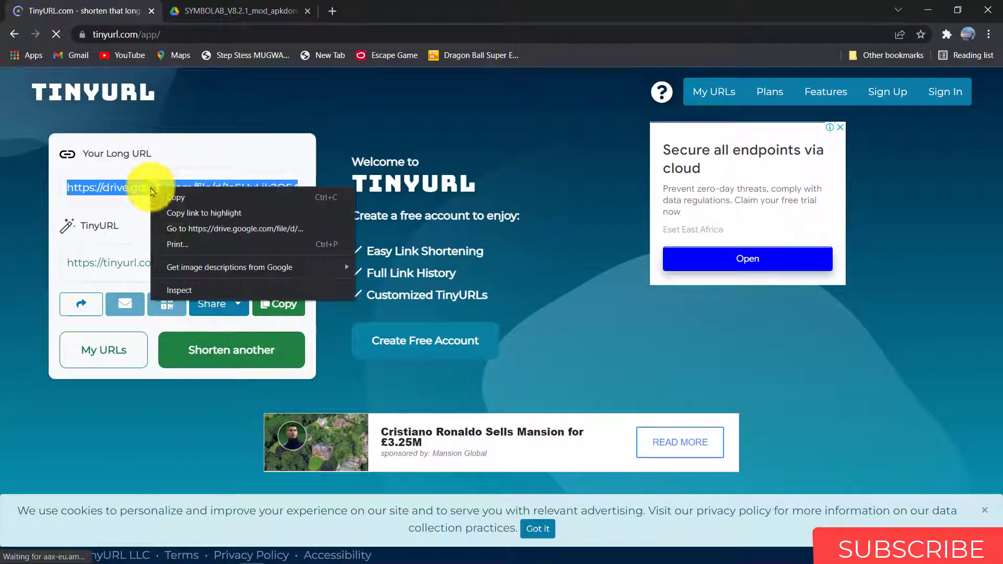
click(179, 192)
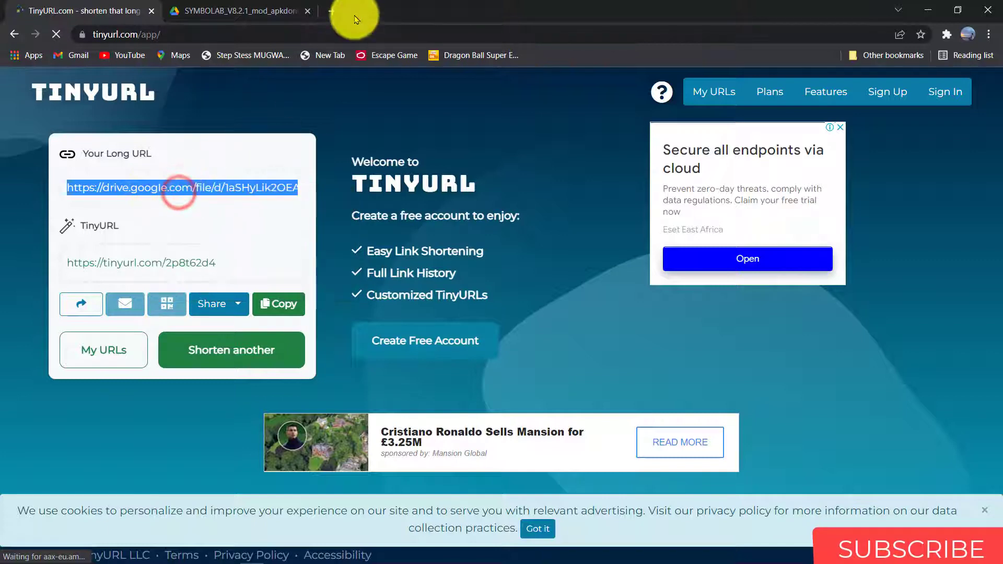
click(334, 11)
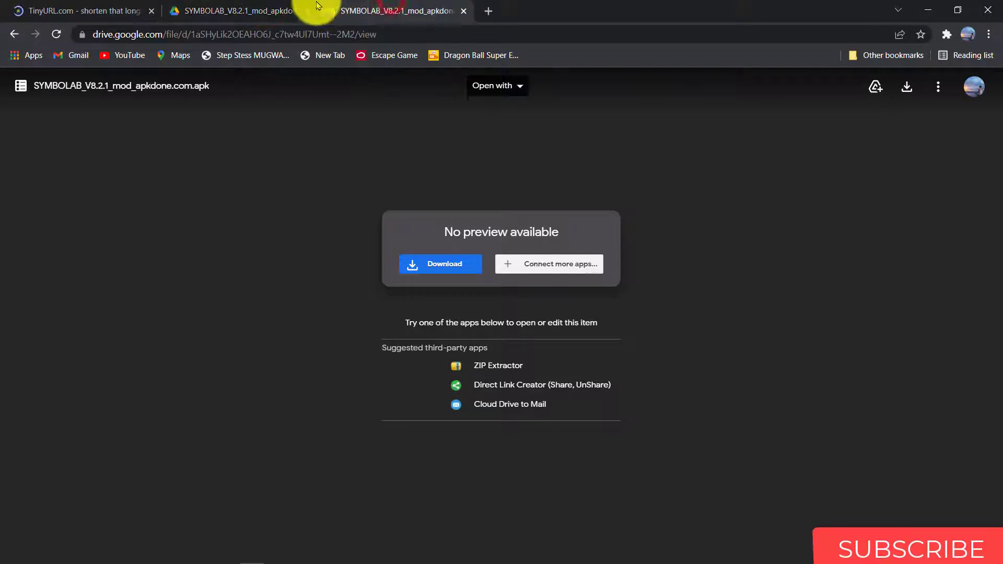
- Close both Google Drive file tabs, leaving the TinyURL tab
click(271, 11)
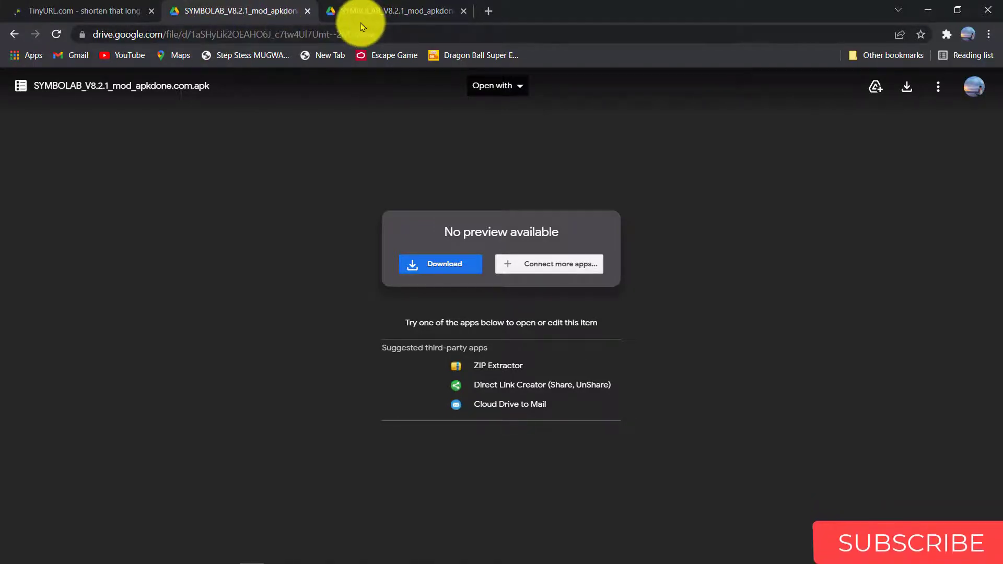
click(462, 11)
click(308, 11)
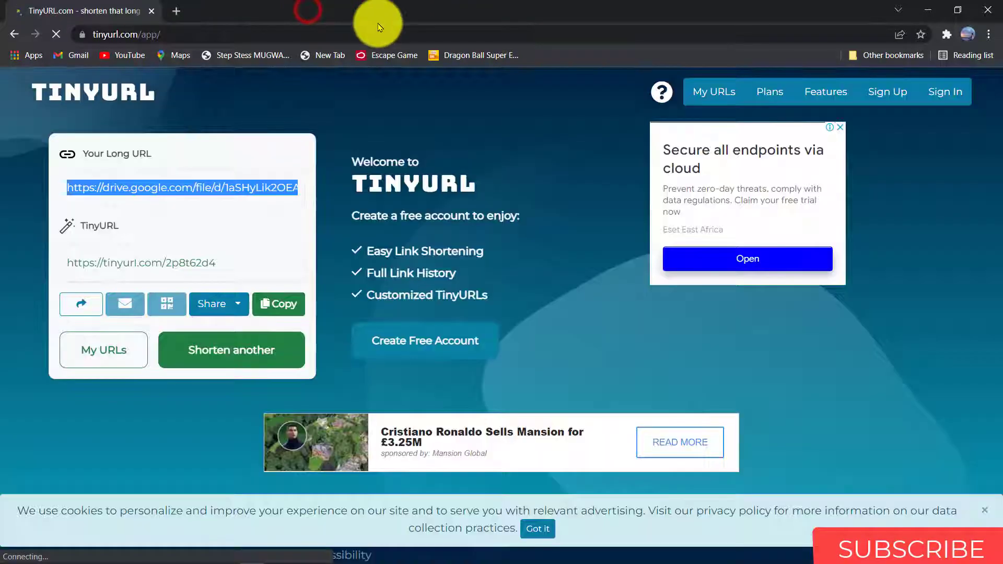
- Close the Chrome window to return to the desktop with the sticky note
click(985, 6)
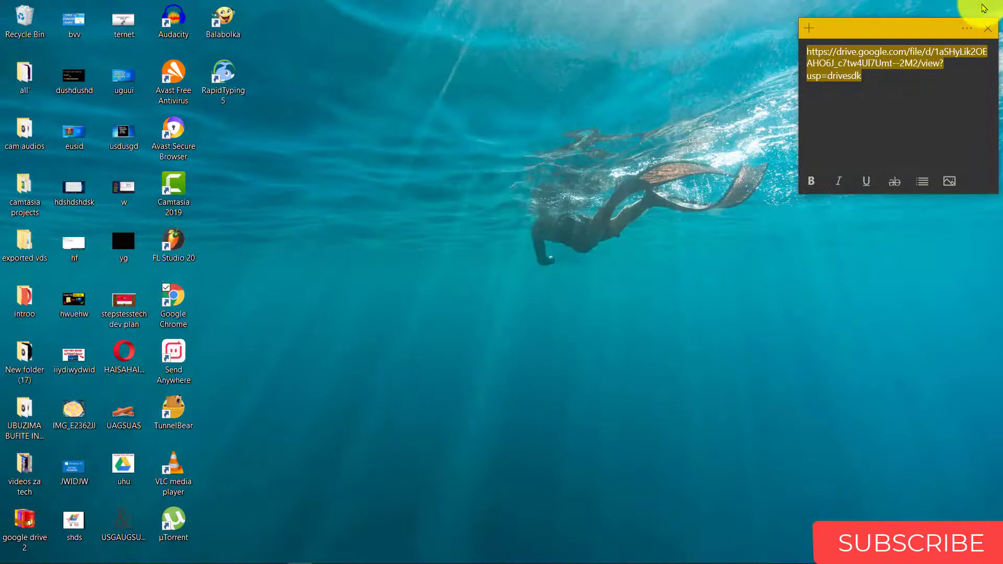